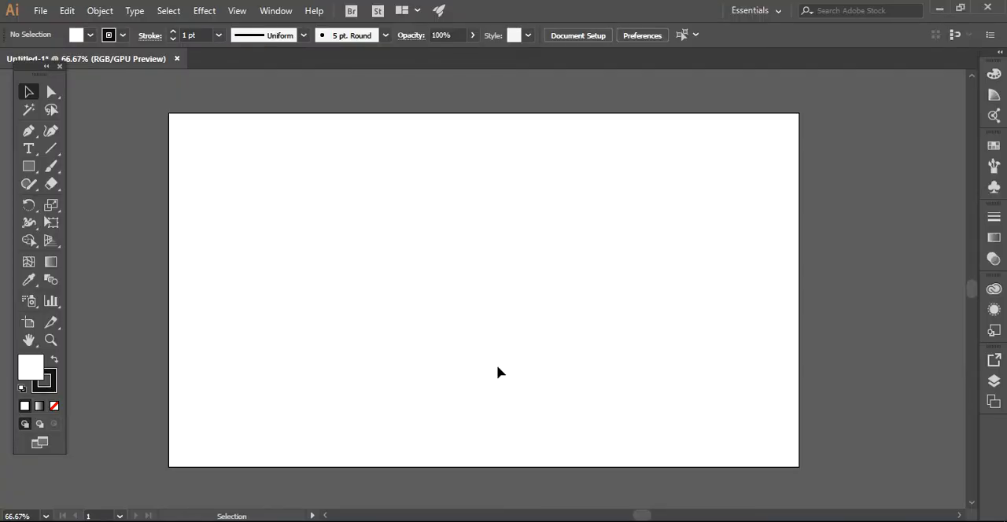
# - Draw a white-filled rectangle covering the whole artboard and deselect it
pyautogui.click(28, 166)
pyautogui.moveTo(170, 114); pyautogui.dragTo(798, 467)
pyautogui.click(90, 34)
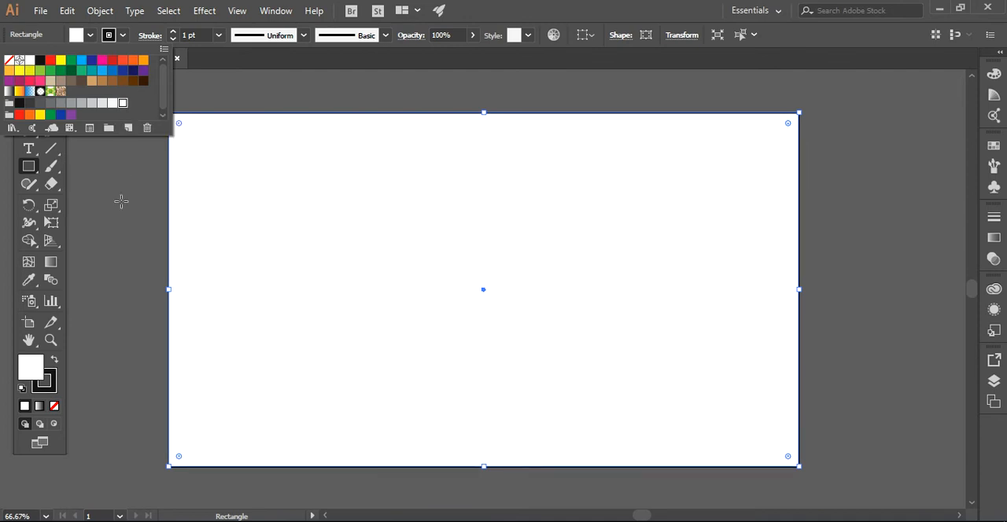
pyautogui.click(27, 168)
pyautogui.click(29, 92)
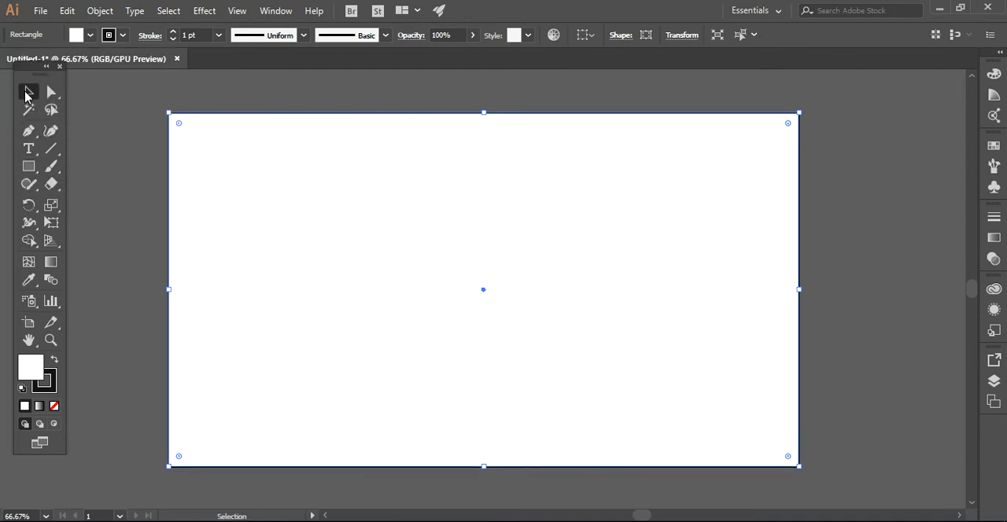
pyautogui.click(90, 165)
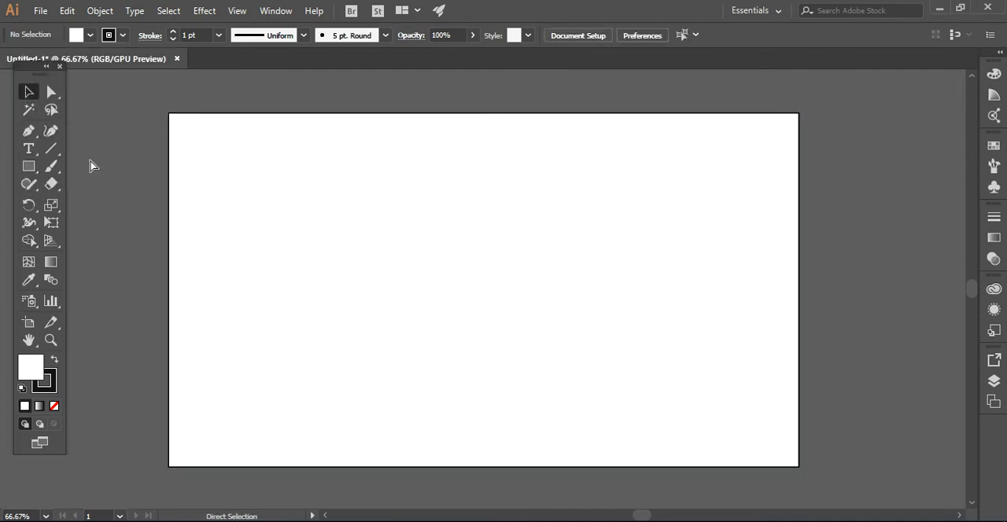
pyautogui.click(243, 227)
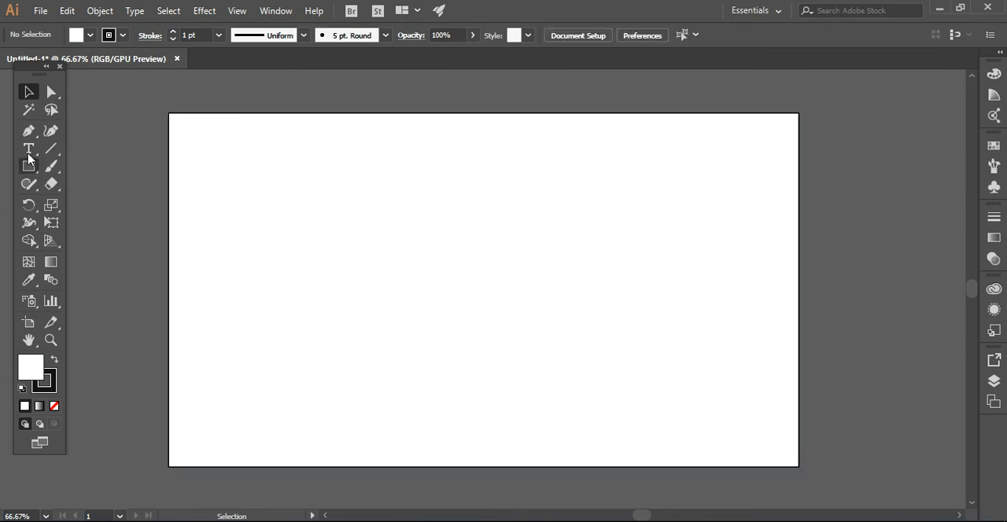
# - Add the text "FLUX" on the artboard and scale it up to about 173.5 pt
pyautogui.click(28, 149)
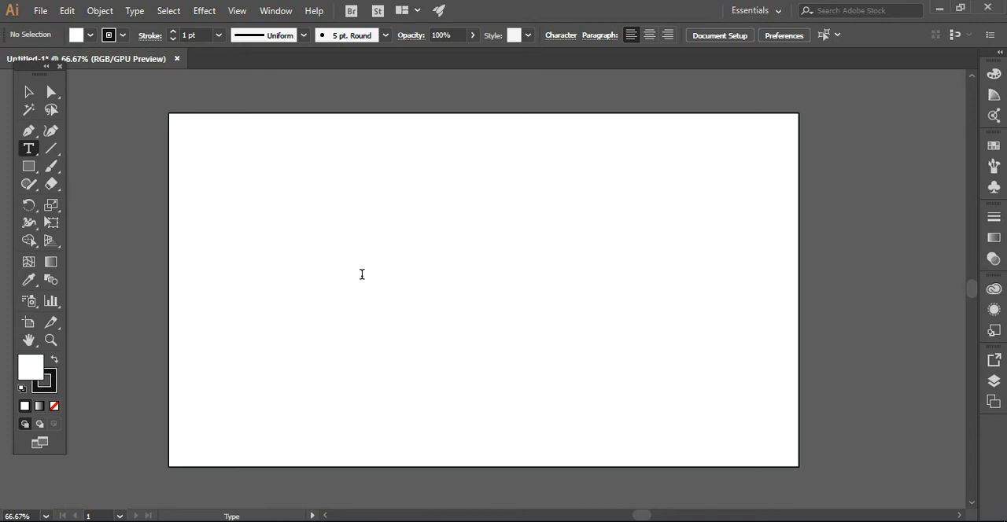
pyautogui.click(362, 274)
pyautogui.press('BackSpace')
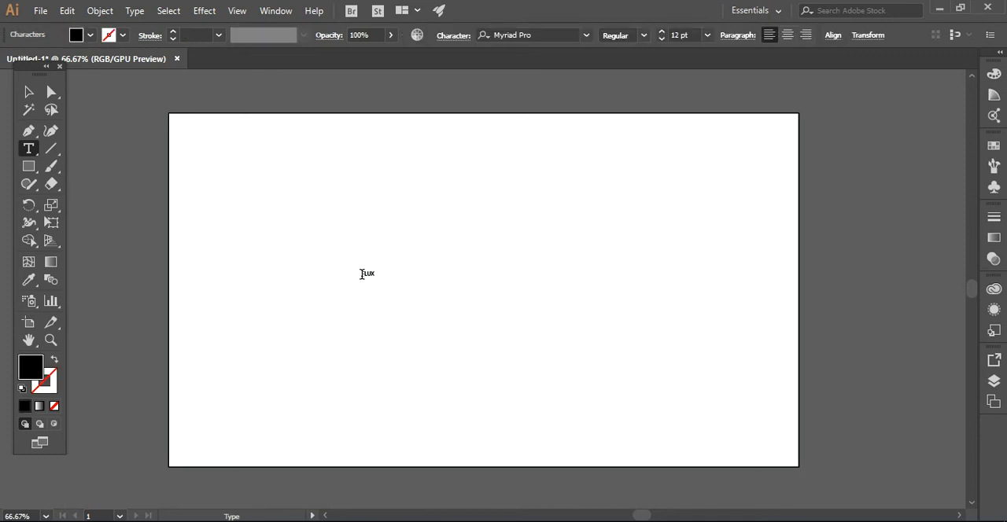
pyautogui.click(28, 95)
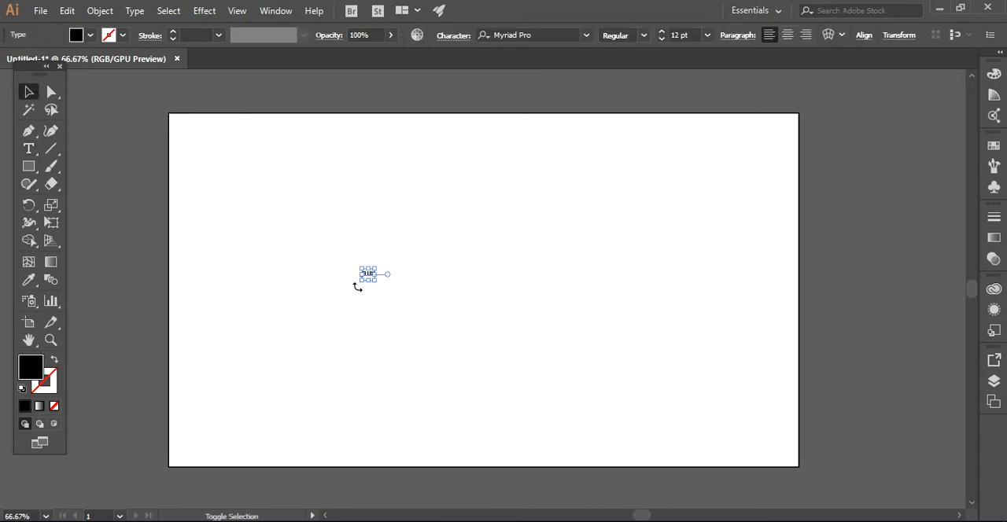
pyautogui.moveTo(374, 282); pyautogui.dragTo(685, 415)
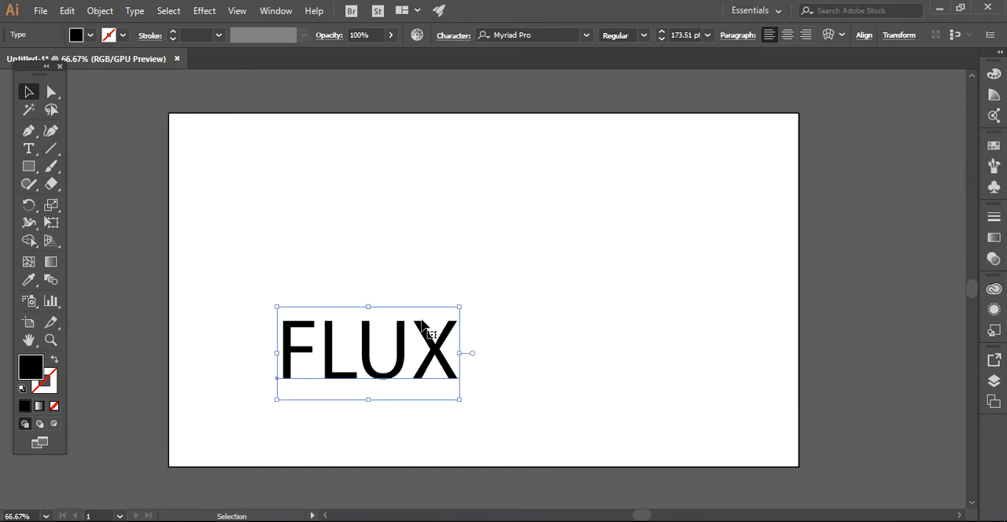
# - Set the FLUX text to the Bold style of Myriad Pro with tracking 100
pyautogui.click(549, 35)
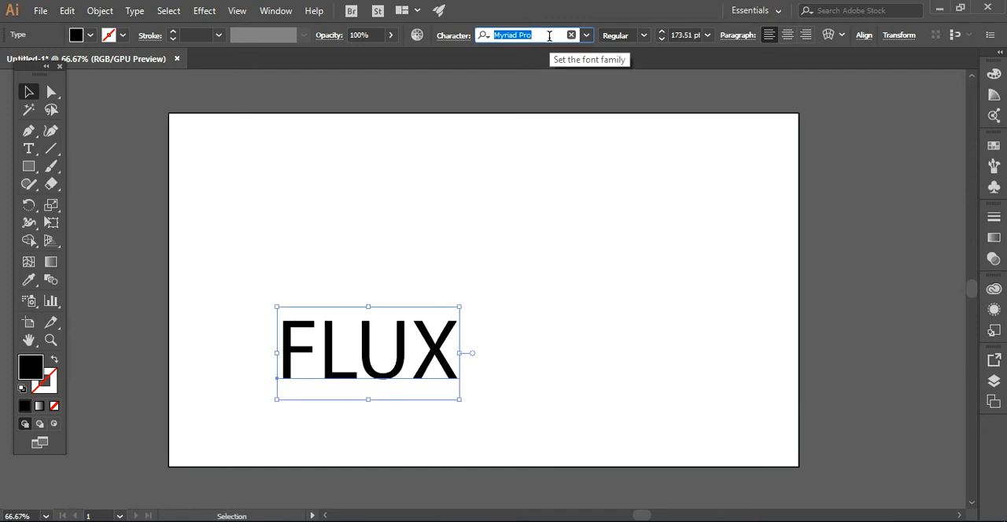
pyautogui.click(643, 35)
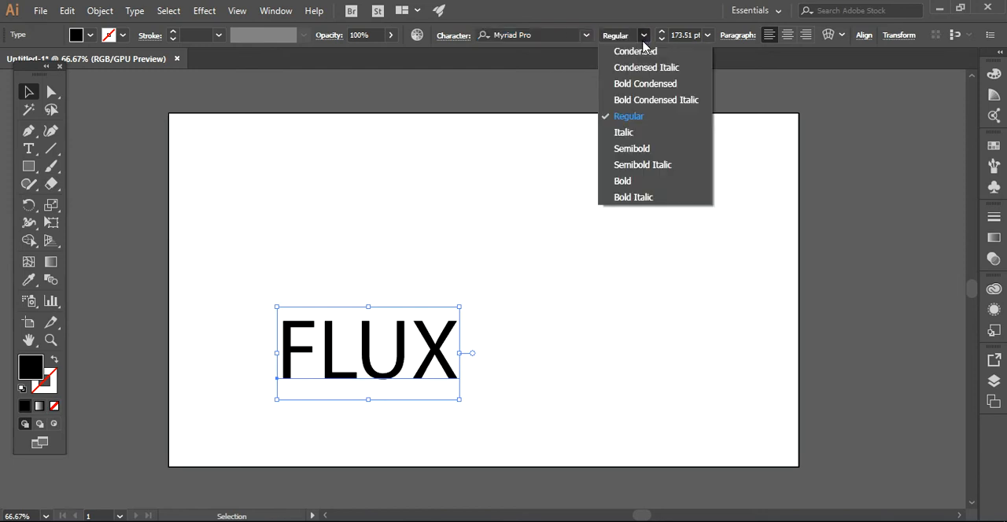
pyautogui.click(632, 181)
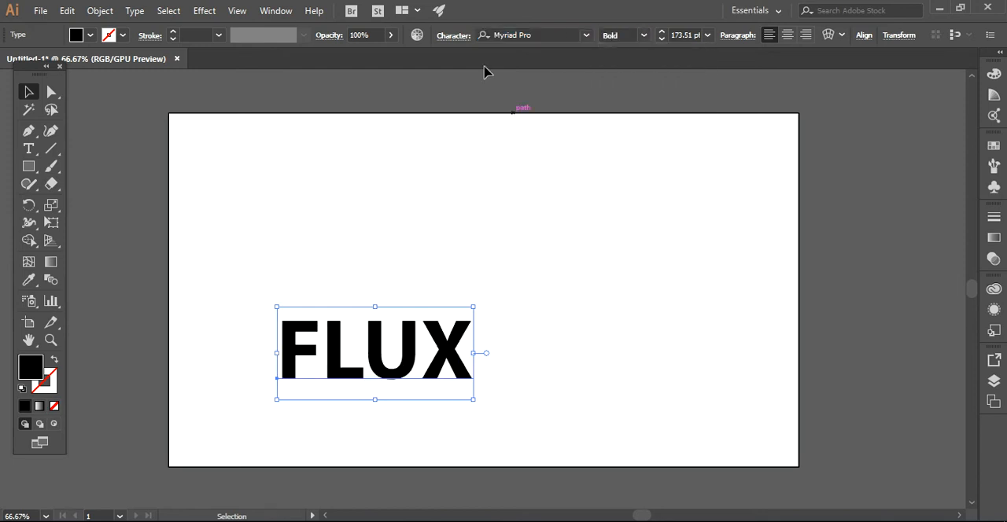
pyautogui.click(453, 35)
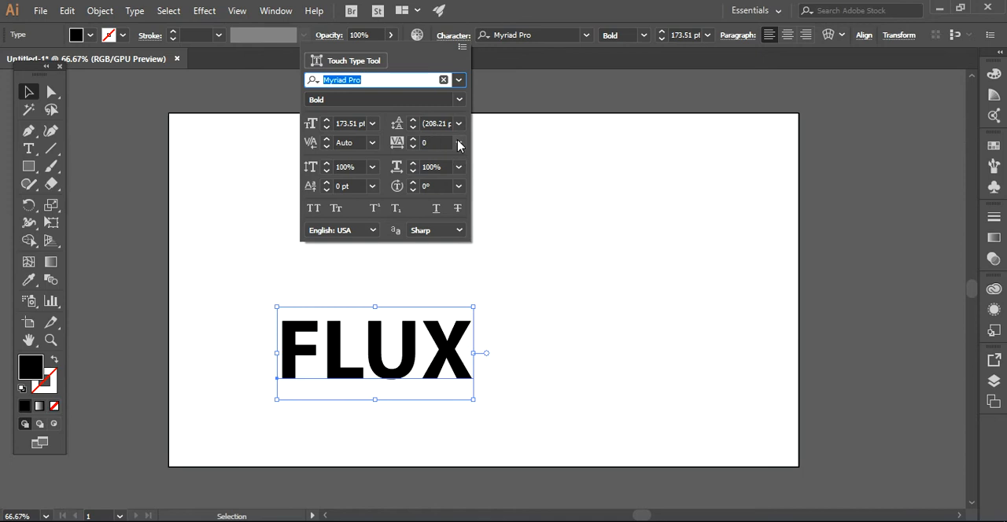
pyautogui.click(459, 145)
pyautogui.click(484, 370)
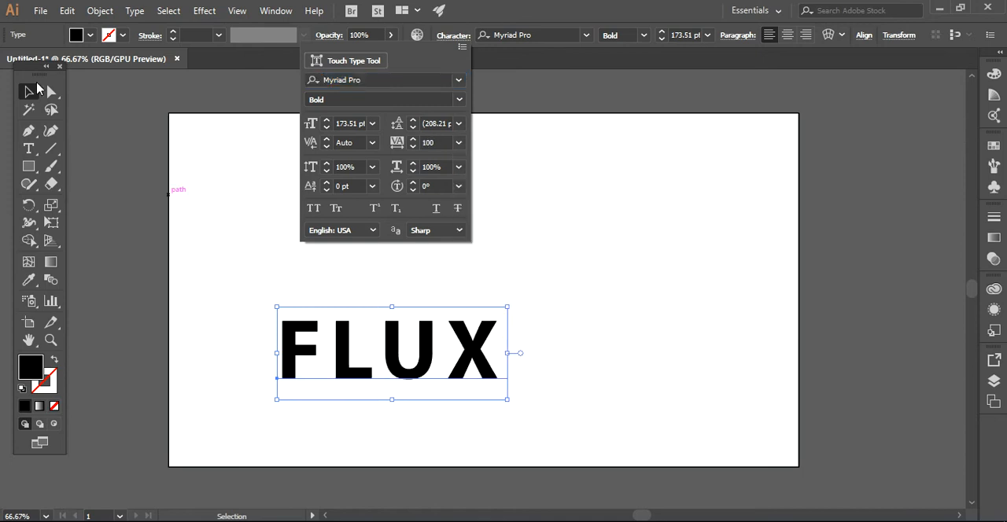
# - Convert the FLUX text to outlines and enlarge it across most of the artboard, roughly centred
pyautogui.click(29, 92)
pyautogui.rightClick(372, 367)
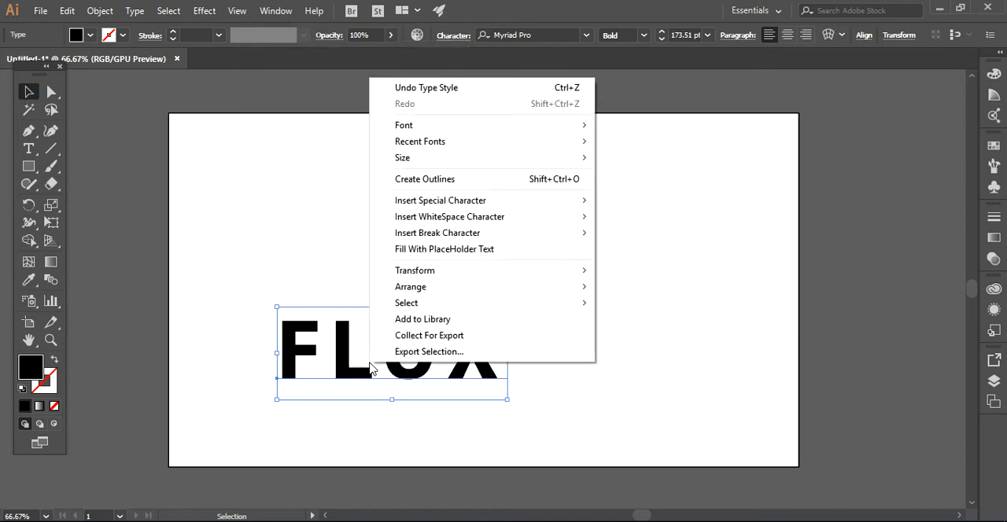
pyautogui.click(446, 181)
pyautogui.moveTo(501, 320); pyautogui.dragTo(779, 134)
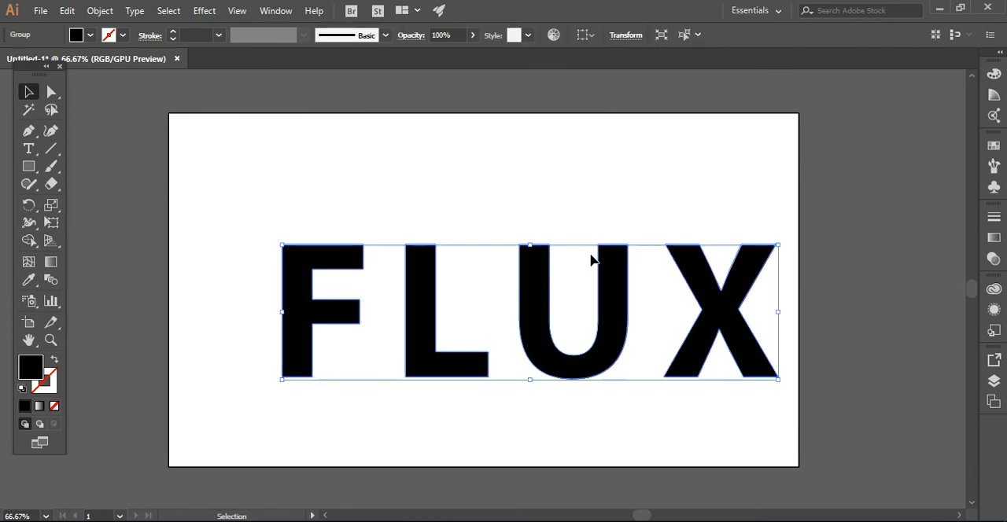
pyautogui.moveTo(616, 346); pyautogui.dragTo(555, 307)
# - Fill the letters with the dark blue C=100 M=100 Y=25 K=25 swatch and lower its blue value to 47
pyautogui.click(91, 35)
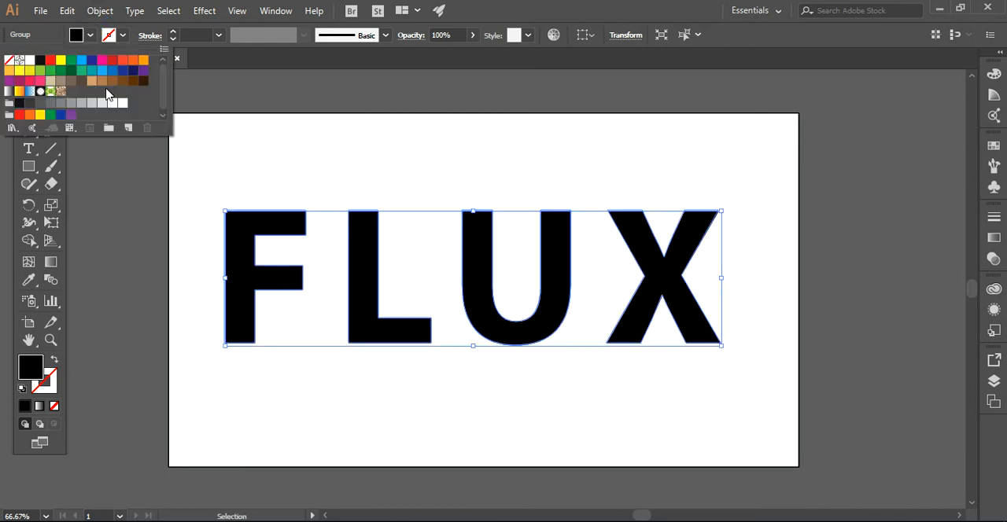
pyautogui.click(132, 70)
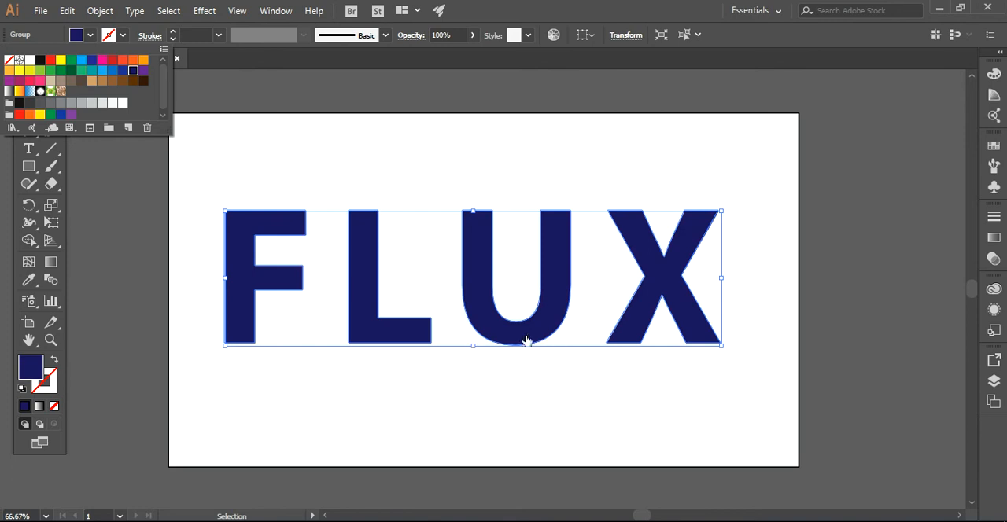
pyautogui.doubleClick(134, 71)
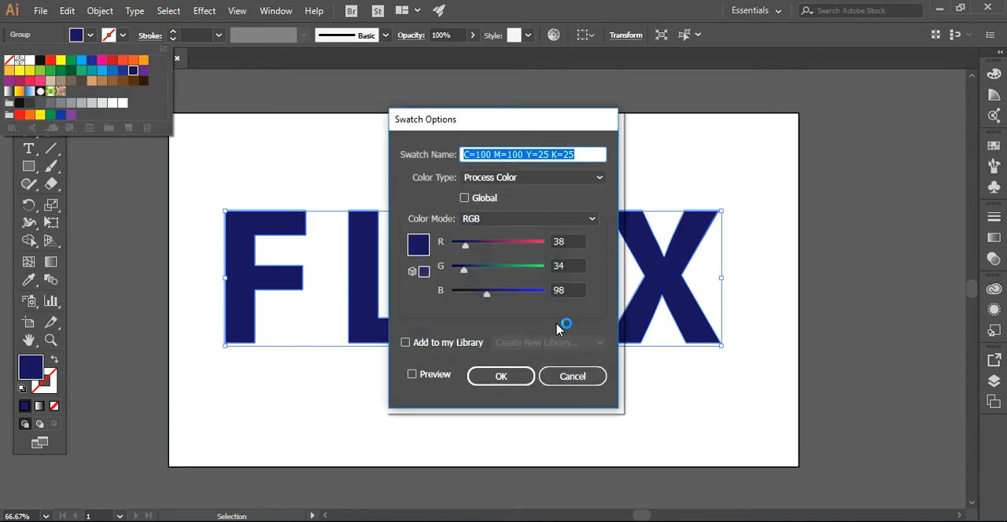
pyautogui.moveTo(486, 293); pyautogui.dragTo(468, 298)
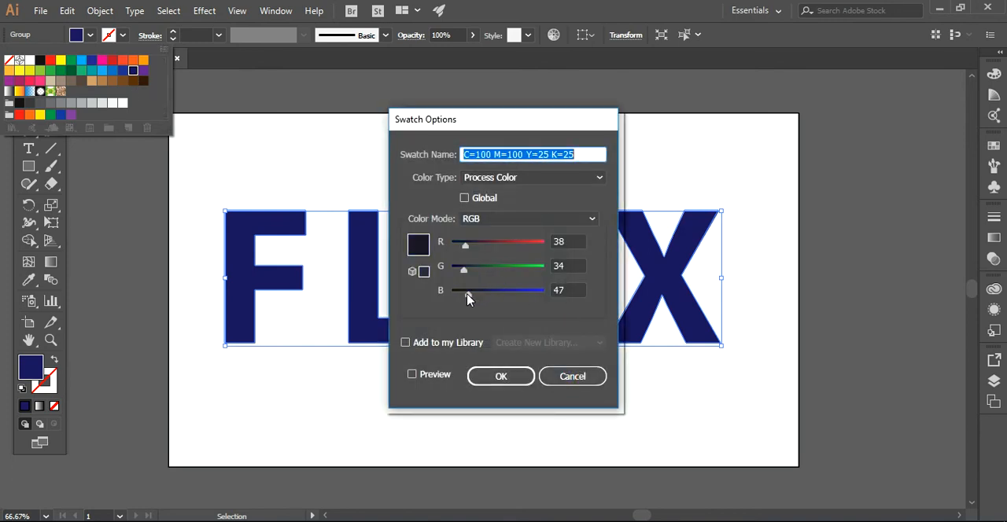
pyautogui.click(499, 379)
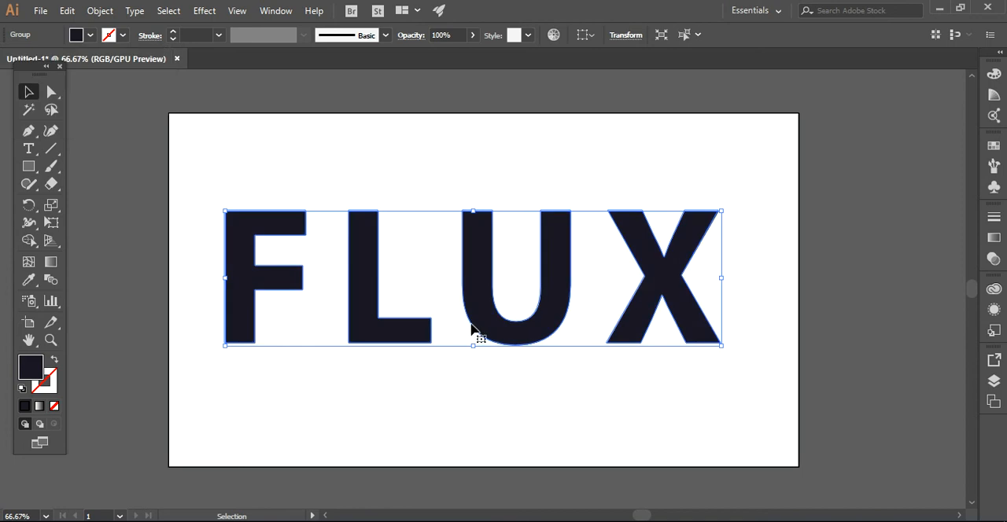
# - Apply Offset Path to the letters with preview on, an offset of -17 px and Miter joins
pyautogui.click(96, 10)
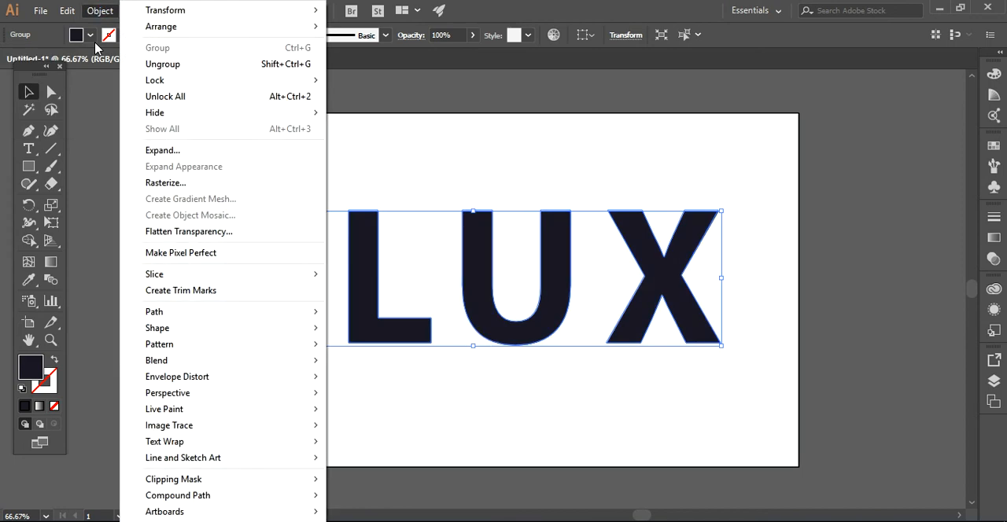
pyautogui.moveTo(206, 347)
pyautogui.moveTo(223, 317)
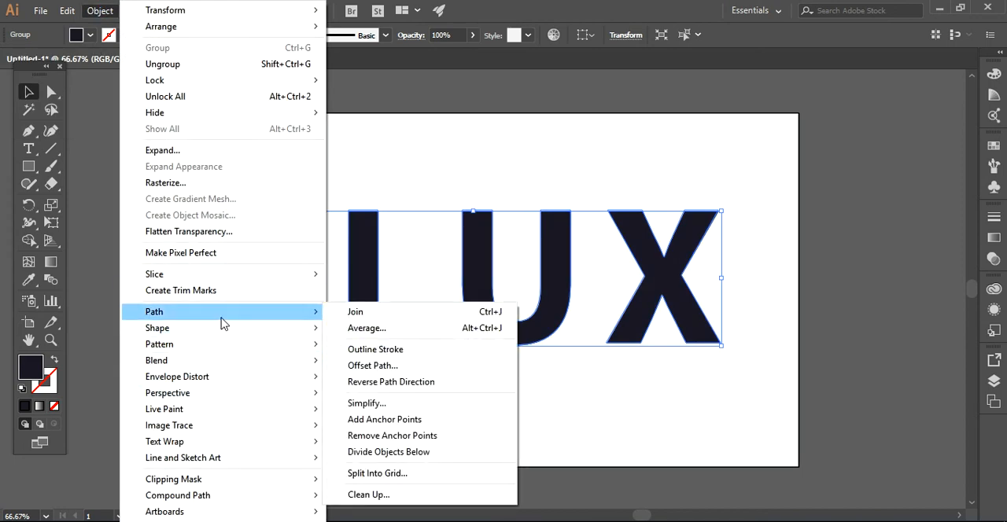
pyautogui.click(368, 375)
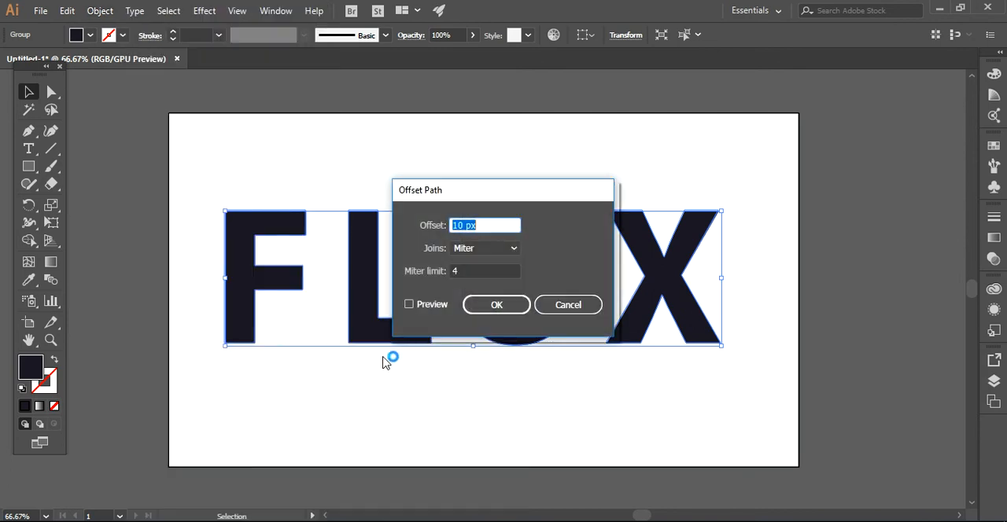
pyautogui.click(409, 306)
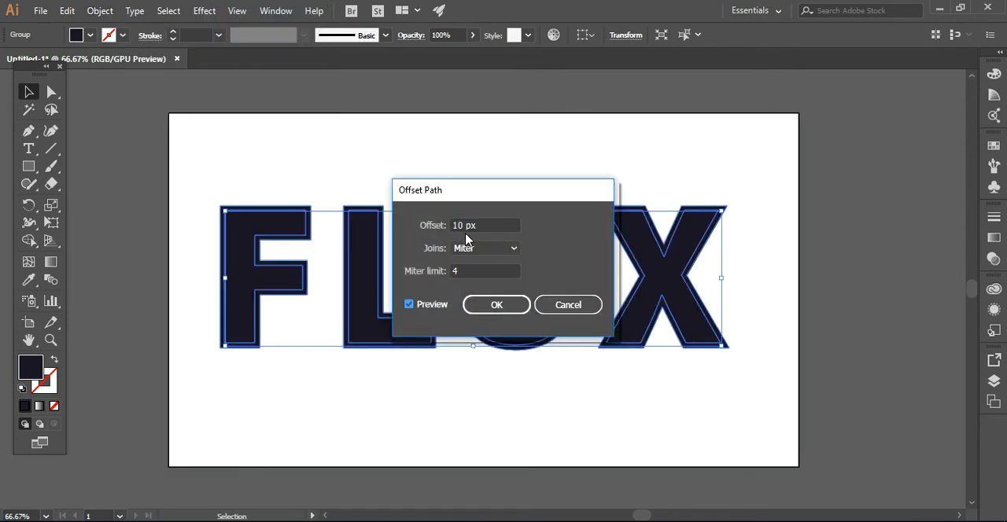
pyautogui.click(456, 226)
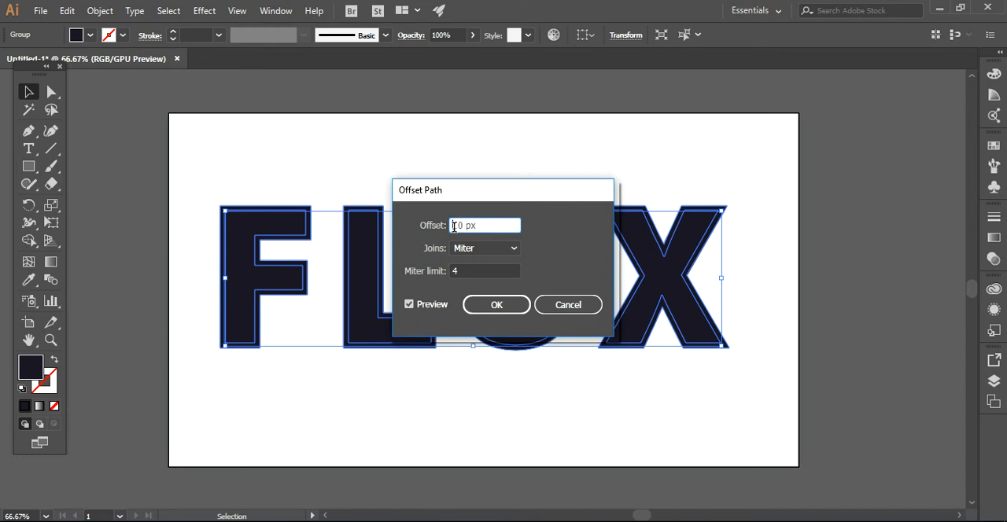
pyautogui.write('-')
pyautogui.press('Up')
pyautogui.press('Up')
pyautogui.press('Up')
pyautogui.press('Up')
pyautogui.press('Down')
pyautogui.press('Down')
pyautogui.press('Down')
pyautogui.press('Down')
pyautogui.press('Down')
pyautogui.press('Down')
pyautogui.press('Down')
pyautogui.press('Down')
pyautogui.press('Down')
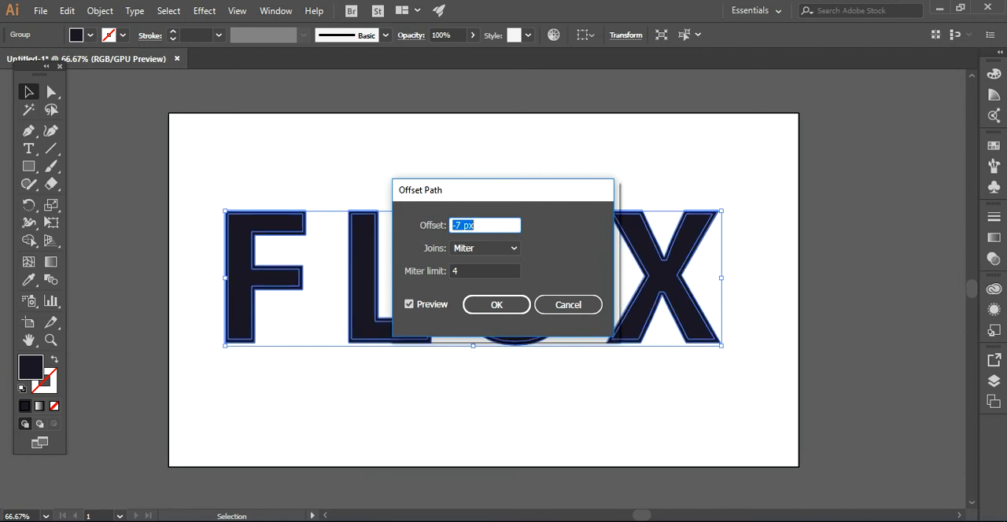
pyautogui.press('Down')
pyautogui.press('Down')
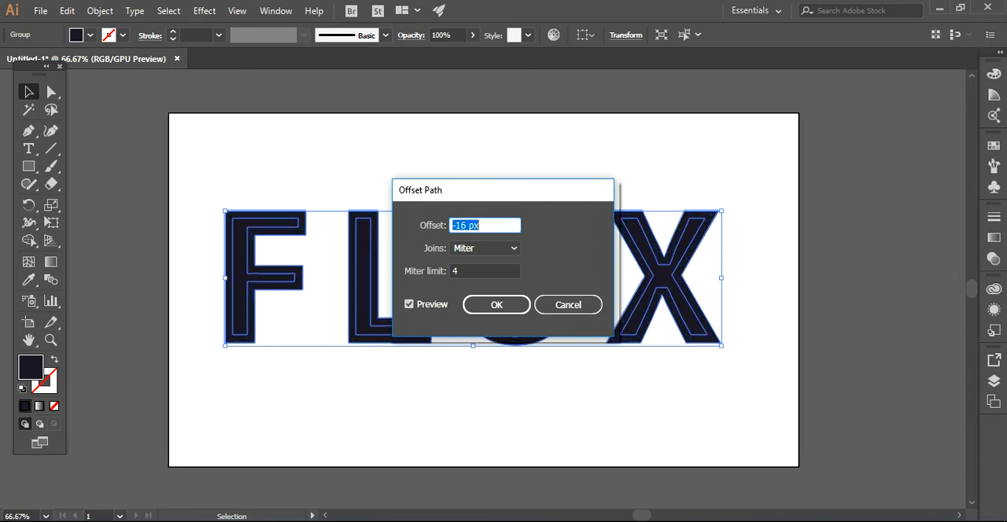
pyautogui.click(504, 305)
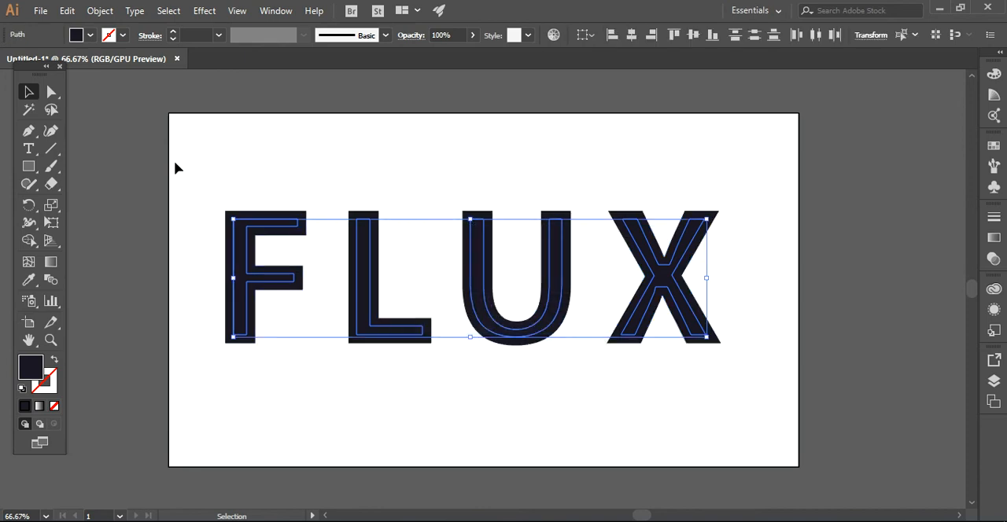
# - Fill the inner offset paths with white and deselect them
pyautogui.click(90, 35)
pyautogui.click(23, 61)
pyautogui.click(129, 244)
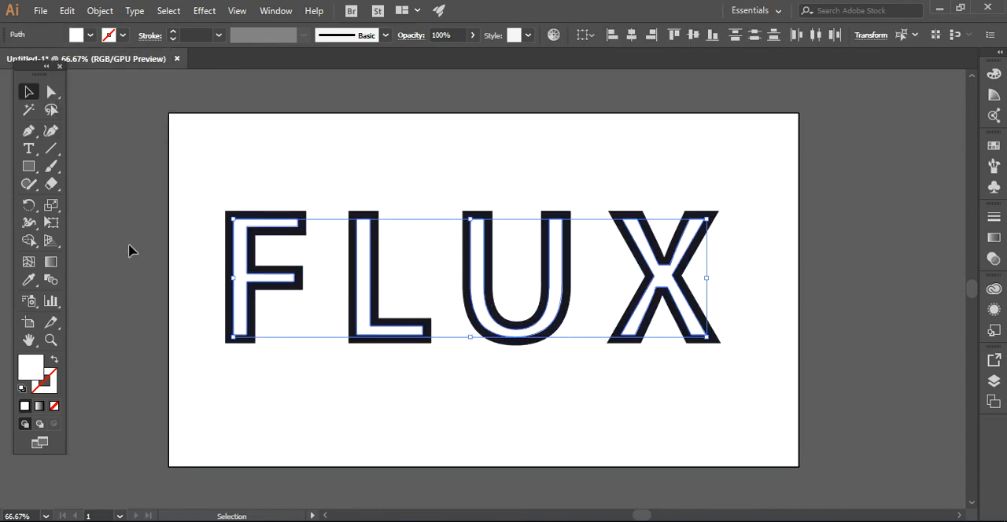
pyautogui.click(128, 244)
# - Ungroup the FLUX letters and their inner offset paths
pyautogui.moveTo(208, 165); pyautogui.dragTo(422, 389)
pyautogui.moveTo(692, 389); pyautogui.dragTo(694, 394)
pyautogui.rightClick(694, 393)
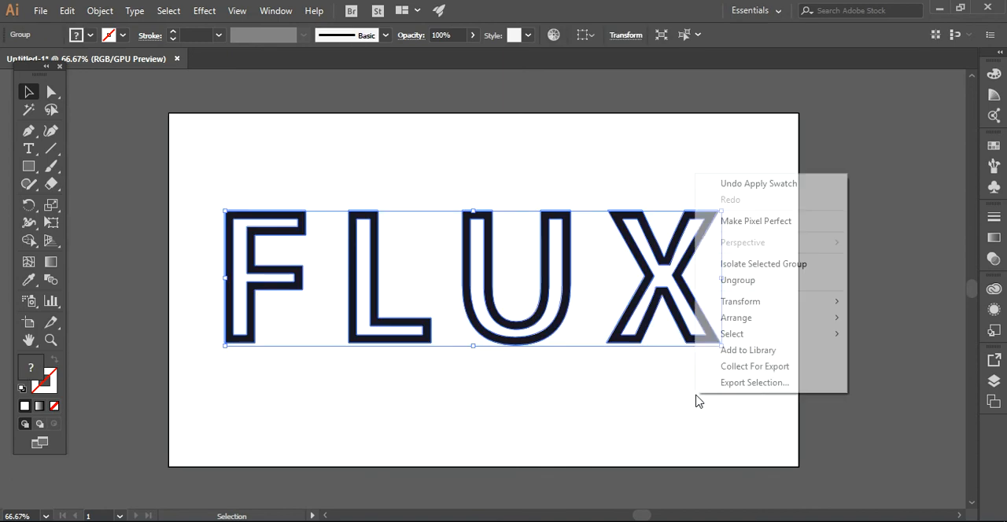
pyautogui.click(746, 283)
pyautogui.click(420, 413)
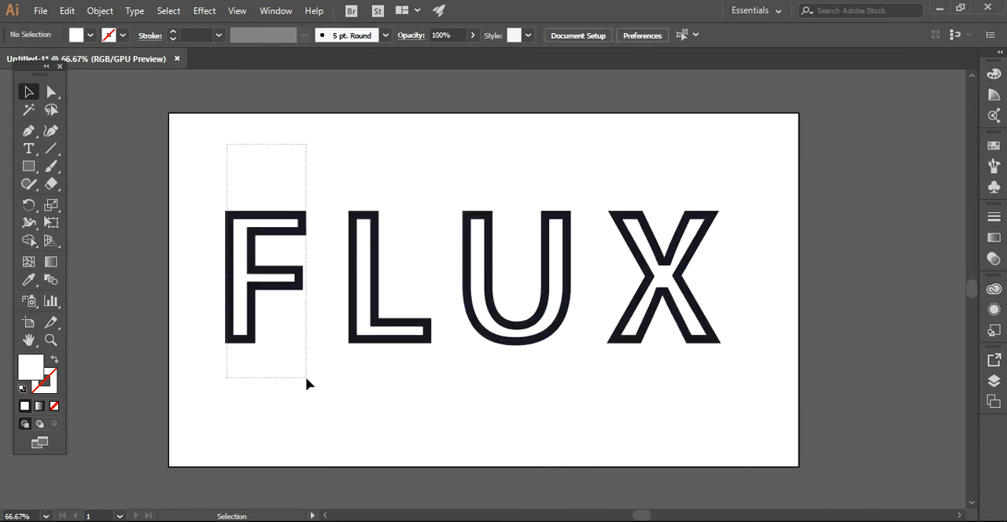
# - Blend the dark outer shape of the letter F with its white inner path using the Blend tool
pyautogui.moveTo(307, 384); pyautogui.dragTo(307, 384)
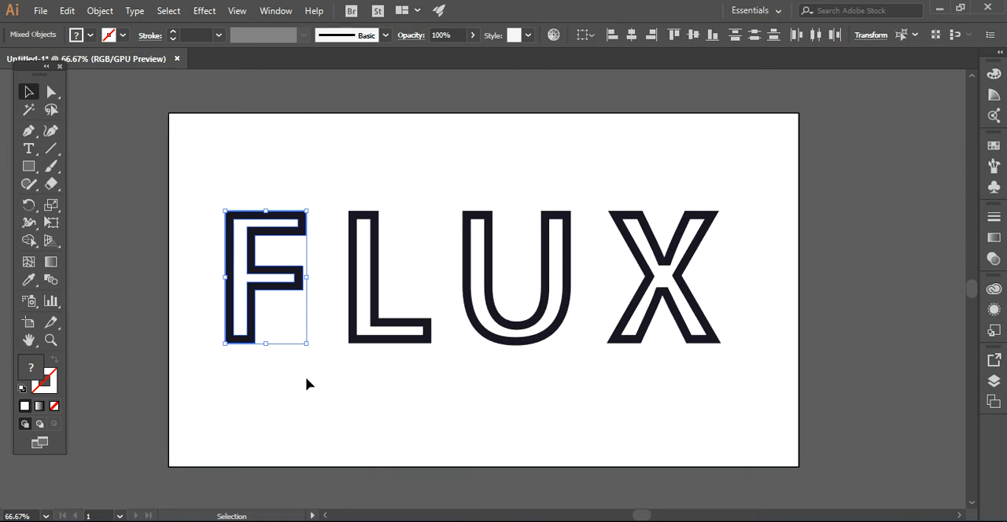
pyautogui.click(52, 285)
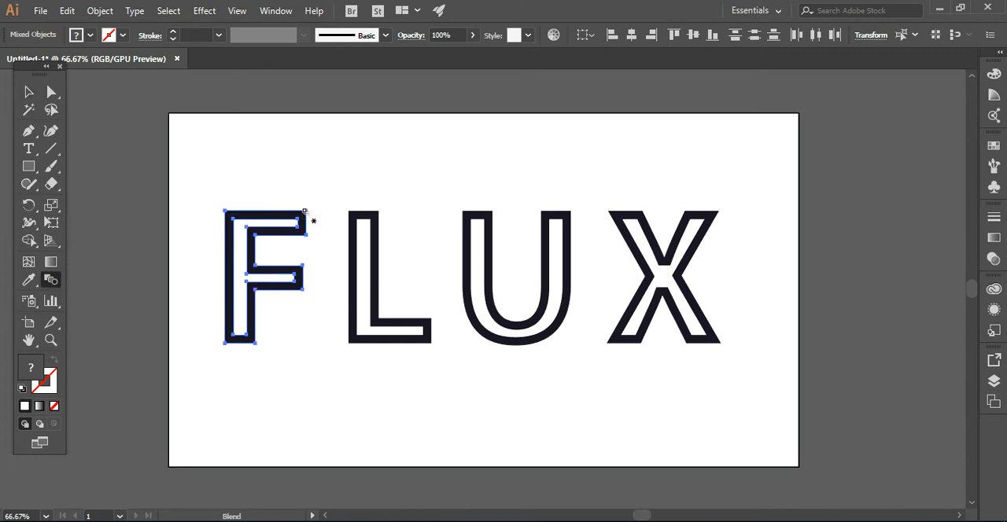
pyautogui.click(304, 211)
pyautogui.click(305, 225)
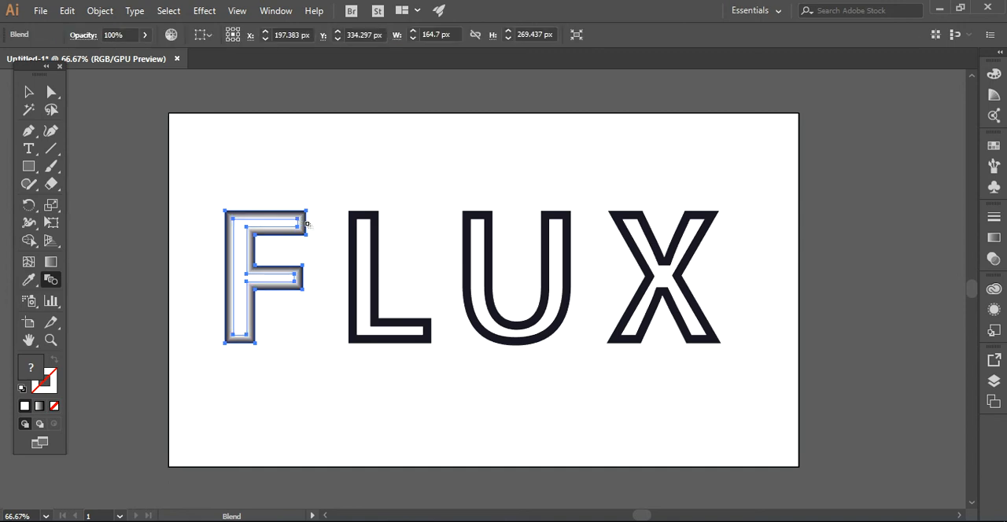
pyautogui.click(29, 93)
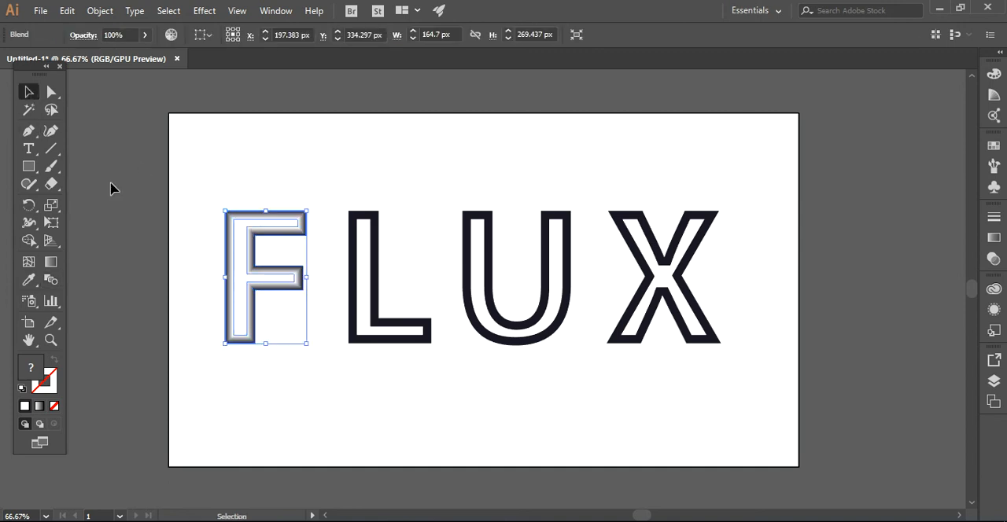
# - Blend the dark outer shape of the letter L with its white inner path and deselect it
pyautogui.click(110, 188)
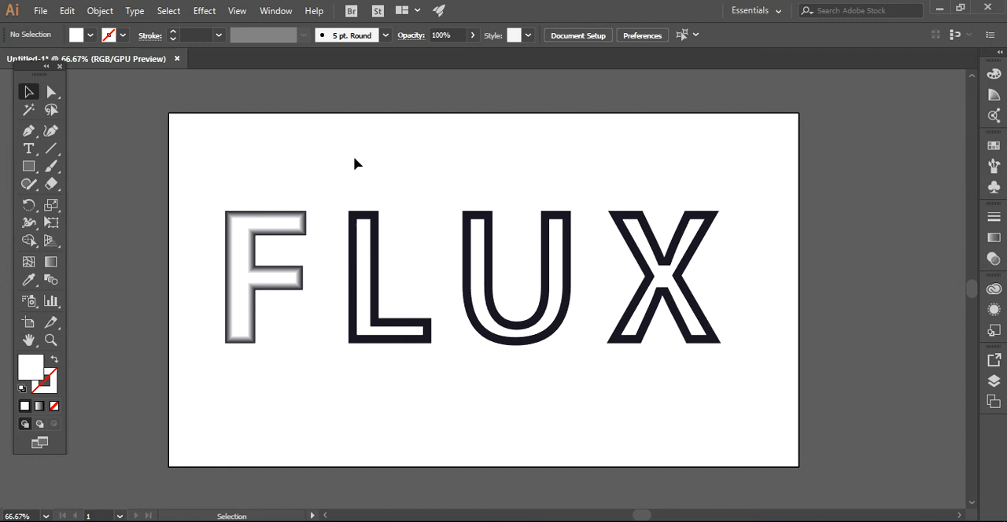
pyautogui.click(384, 306)
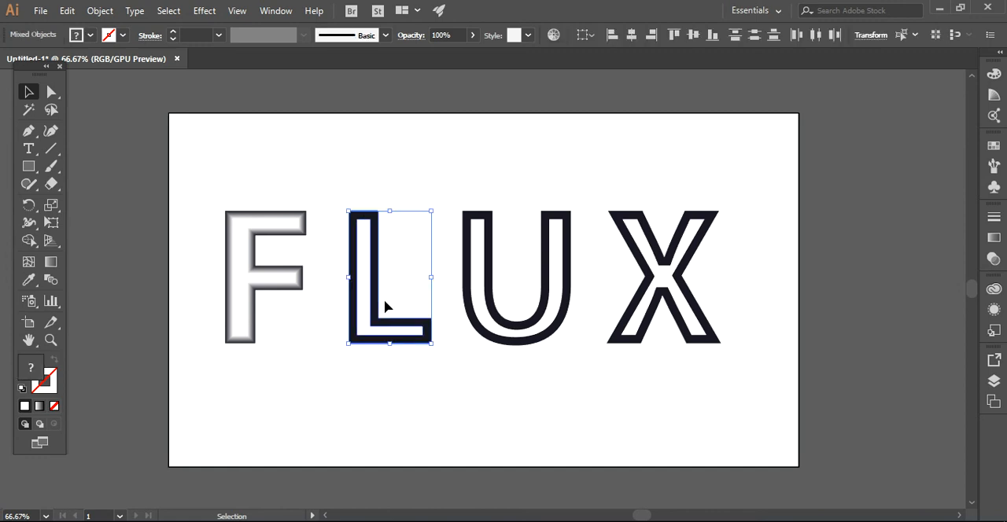
pyautogui.click(51, 280)
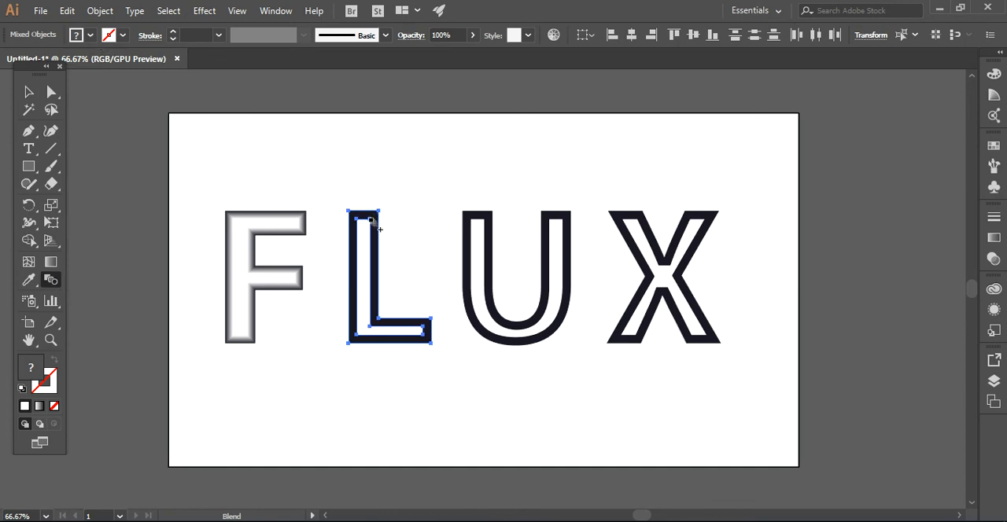
pyautogui.click(371, 220)
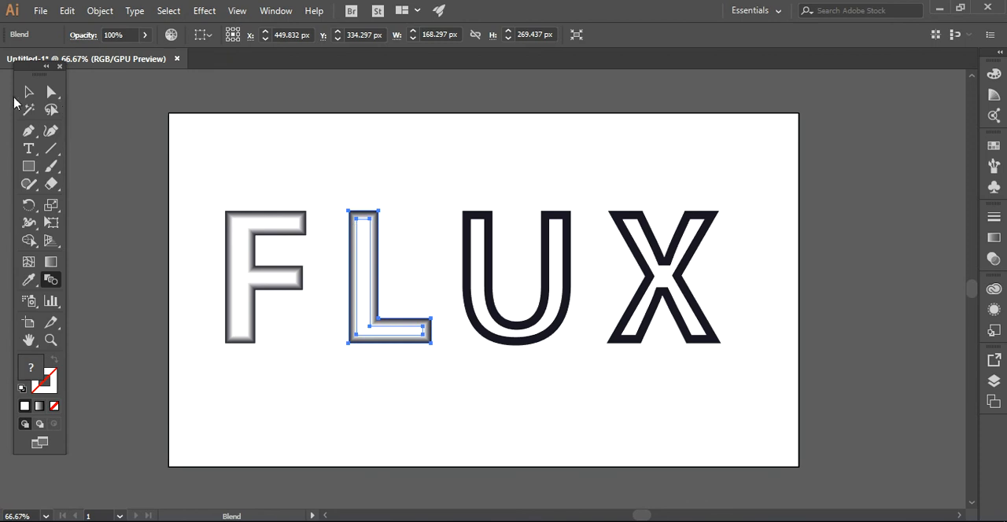
pyautogui.click(30, 95)
pyautogui.click(99, 184)
# - Isolate the L blend and fill its inner path with the light orange swatch, leaving isolation when done
pyautogui.doubleClick(368, 278)
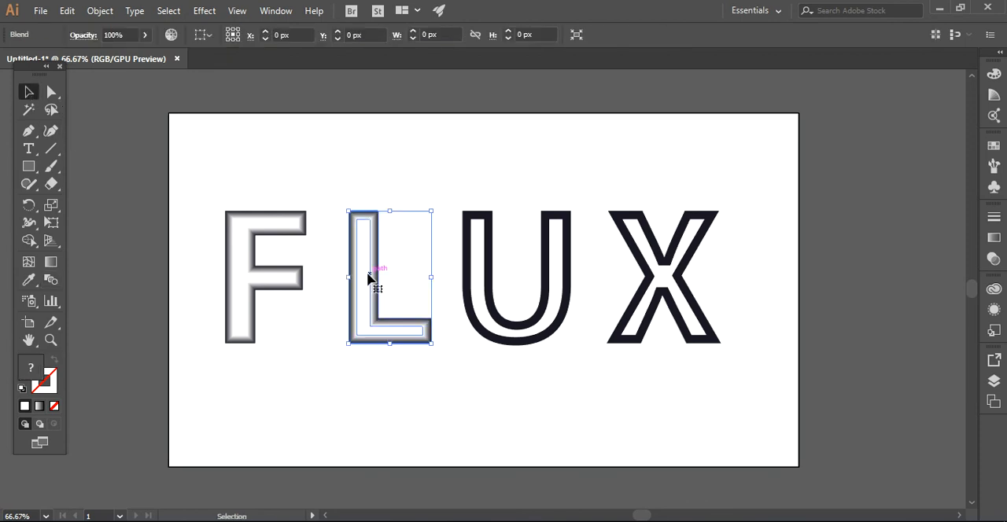
pyautogui.click(90, 35)
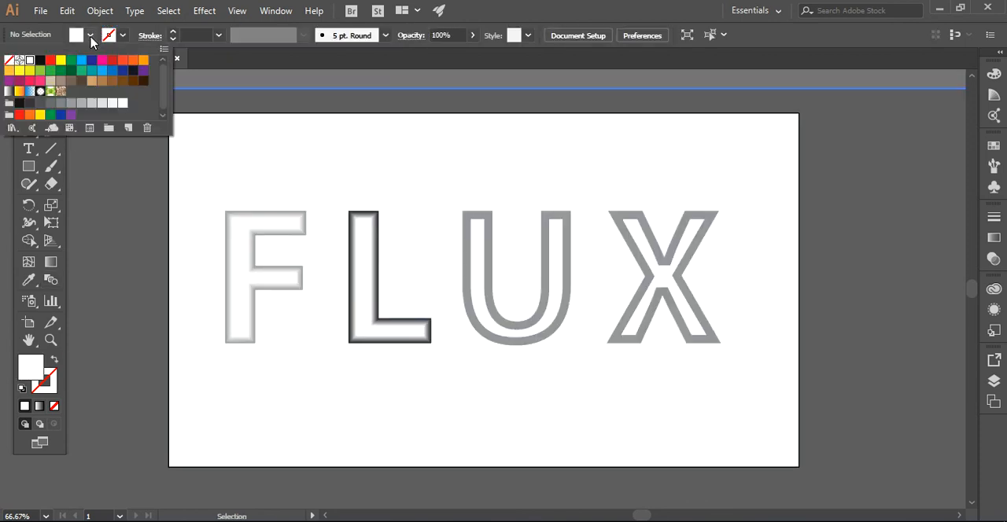
pyautogui.click(10, 72)
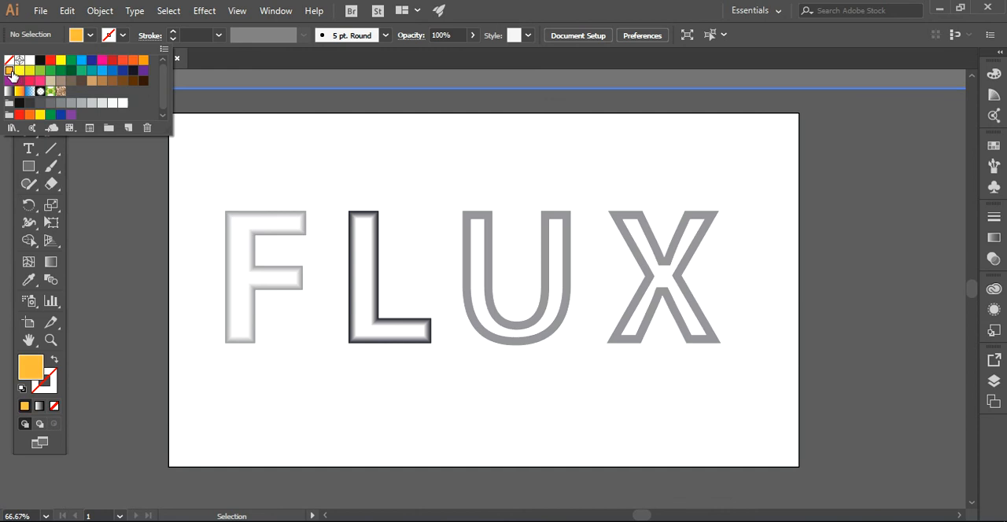
pyautogui.click(365, 274)
pyautogui.click(365, 274)
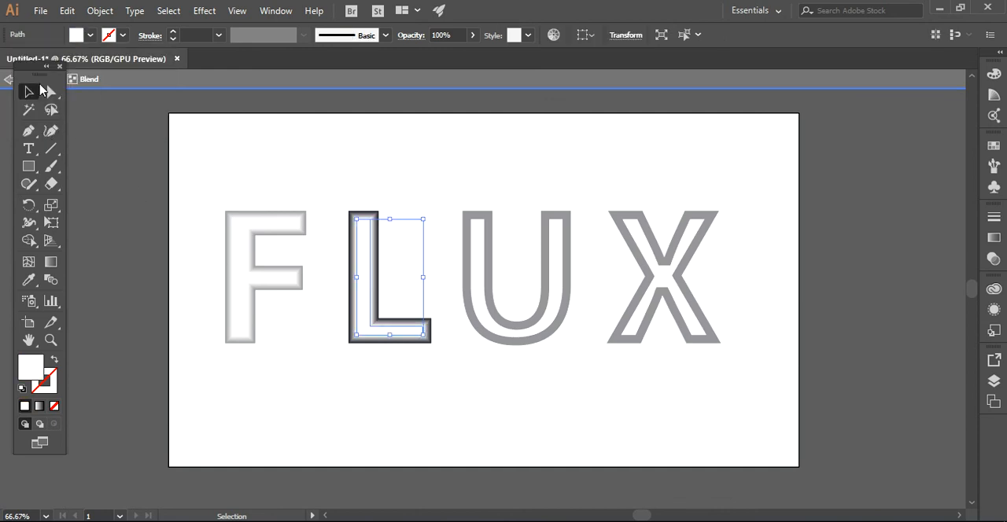
pyautogui.click(91, 35)
pyautogui.click(9, 71)
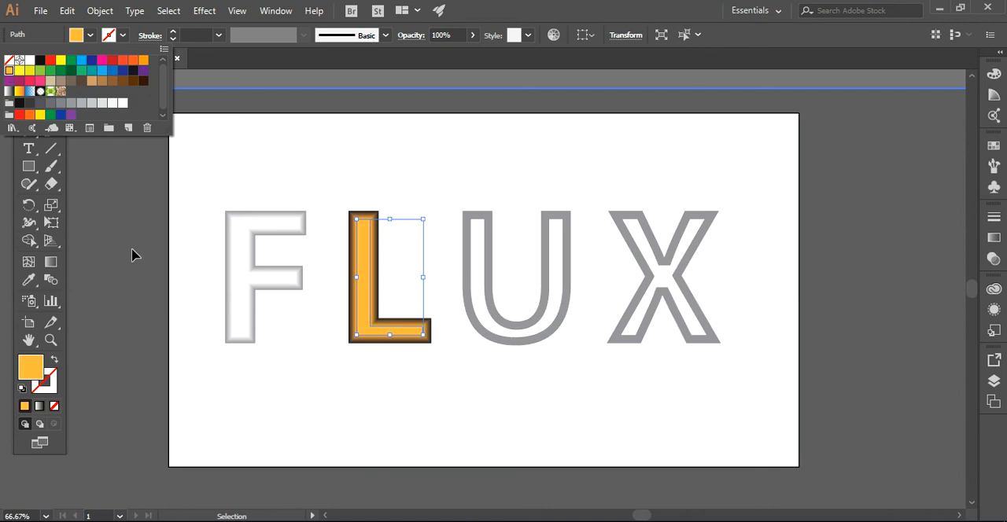
pyautogui.press('Escape')
pyautogui.press('Escape')
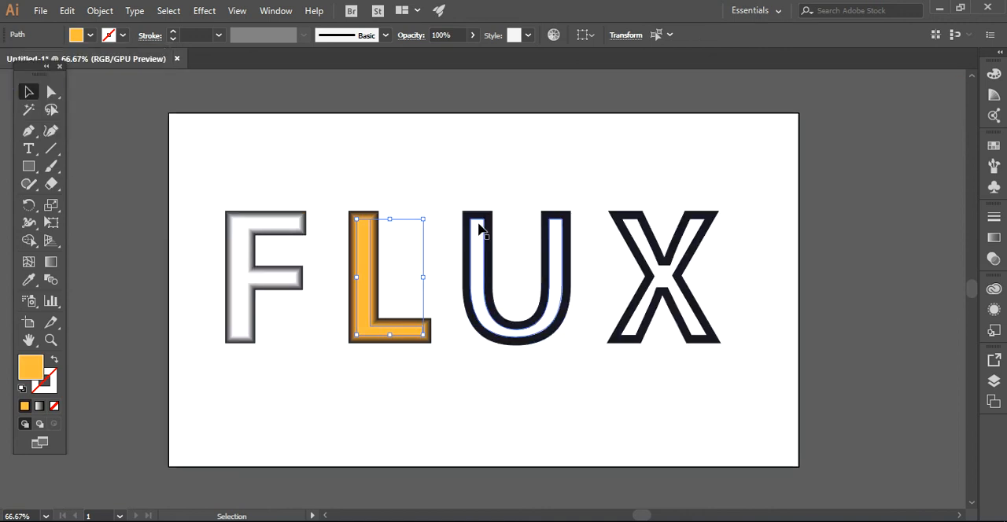
# - Blend the dark outer shape of the letter U with its white inner path
pyautogui.click(492, 272)
pyautogui.click(50, 280)
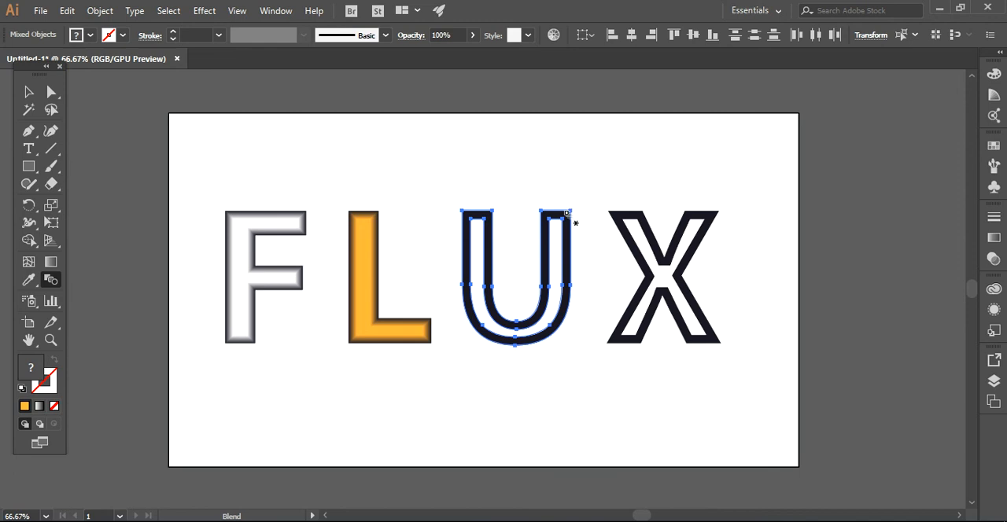
pyautogui.click(567, 227)
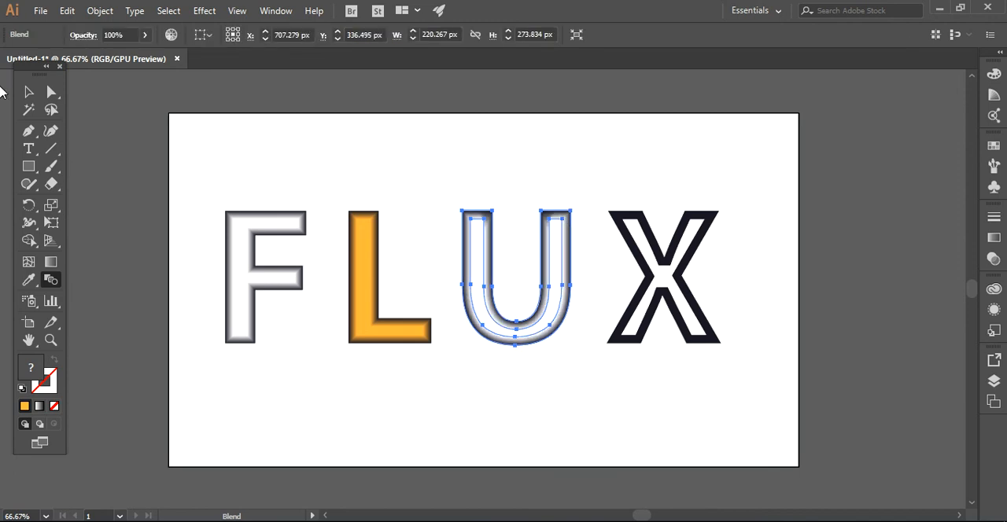
pyautogui.press('v')
pyautogui.click(145, 211)
# - Isolate the U blend, fill its inner path with the teal swatch and exit isolation
pyautogui.click(491, 311)
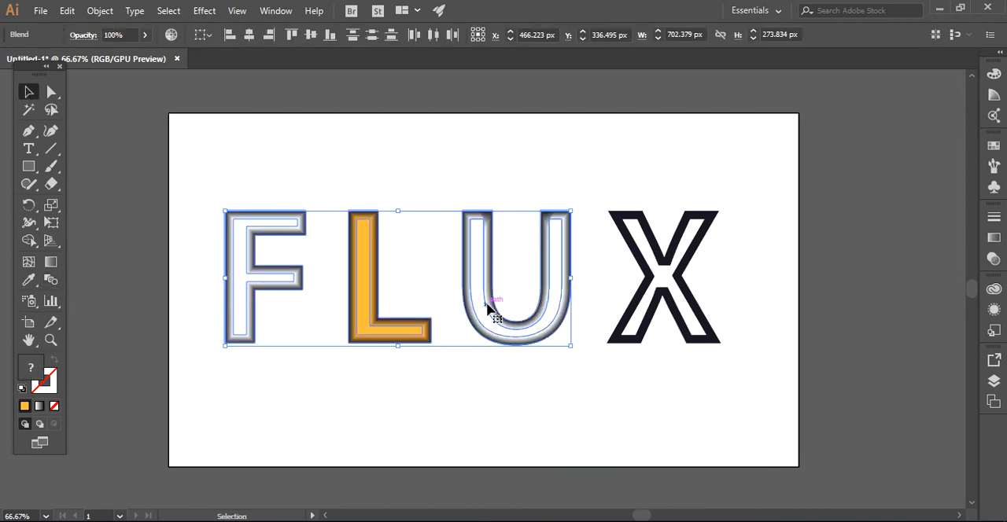
pyautogui.doubleClick(494, 313)
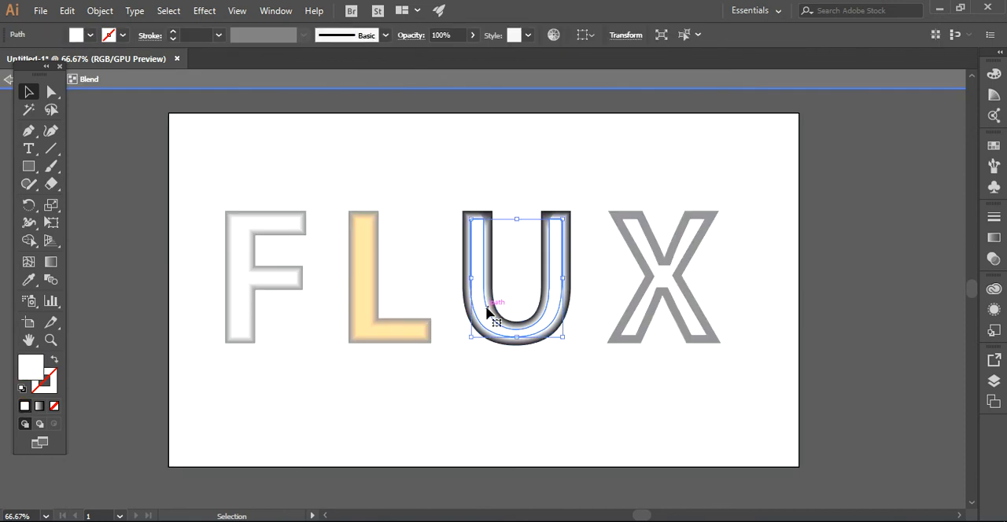
pyautogui.click(90, 35)
pyautogui.click(91, 71)
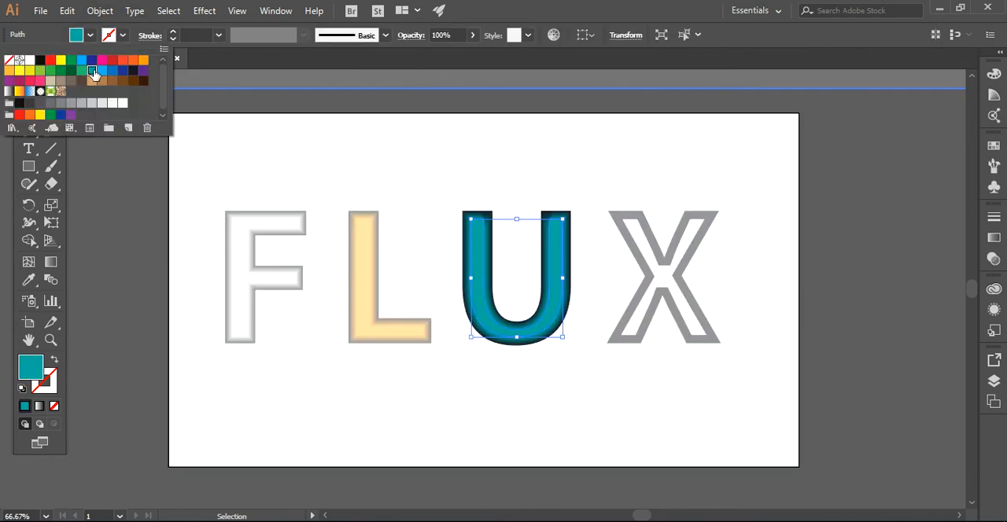
pyautogui.doubleClick(504, 368)
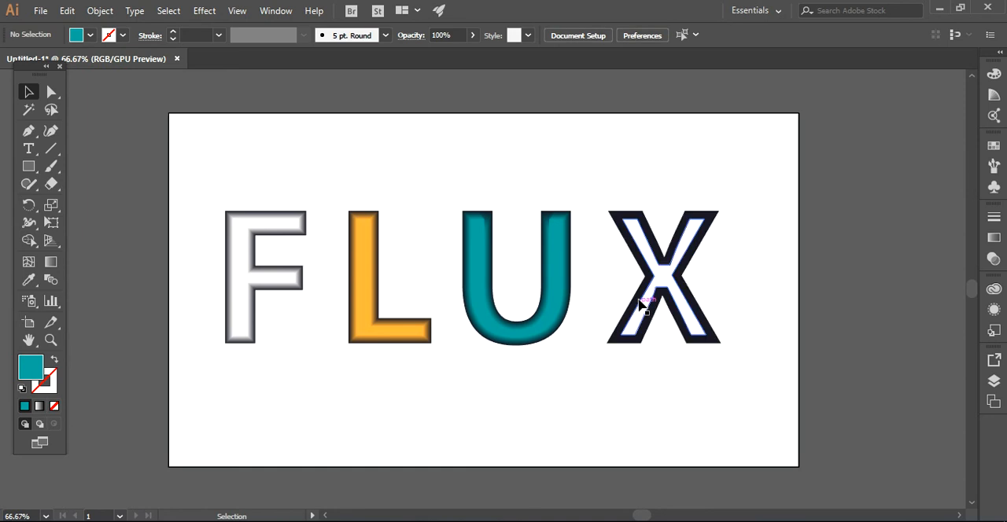
# - Blend the dark outer shape of the letter X with its white inner path
pyautogui.moveTo(625, 166); pyautogui.dragTo(661, 295)
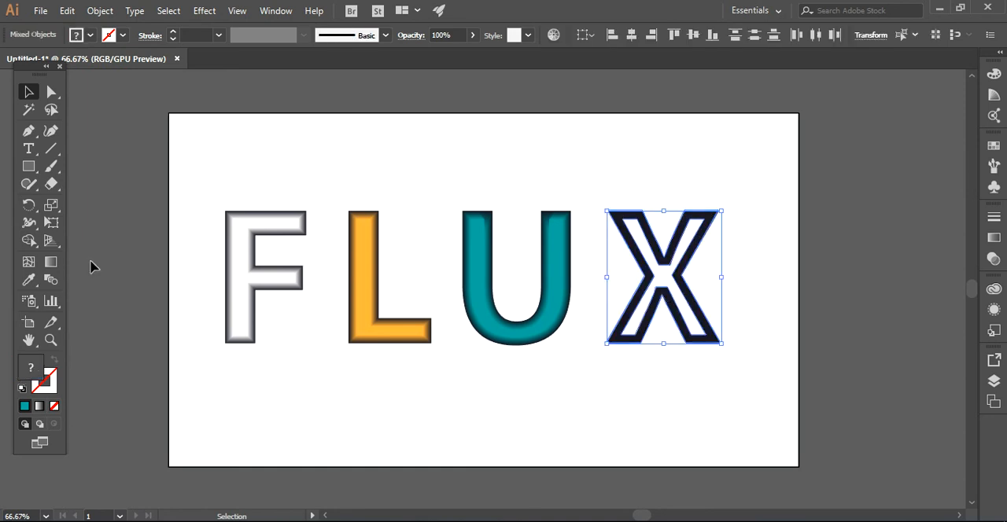
pyautogui.click(50, 279)
pyautogui.click(719, 214)
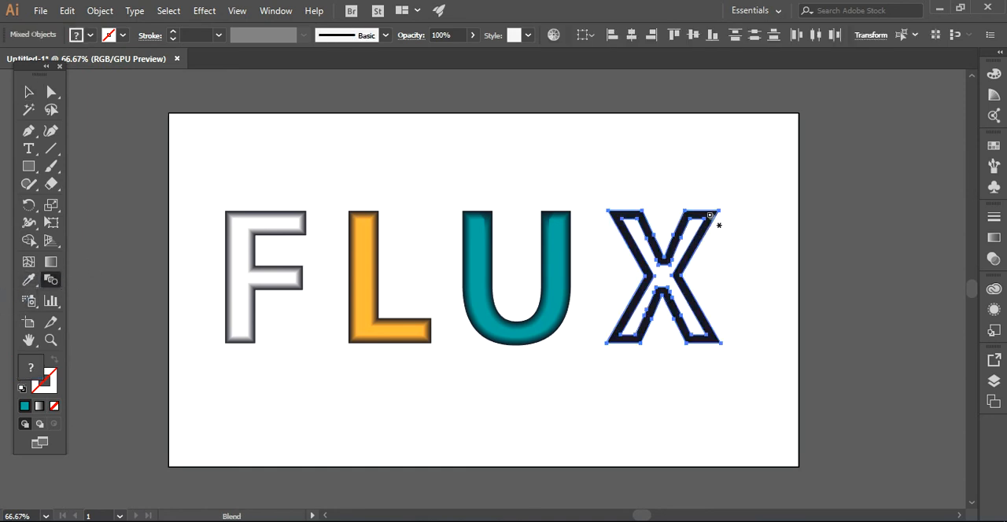
pyautogui.click(708, 221)
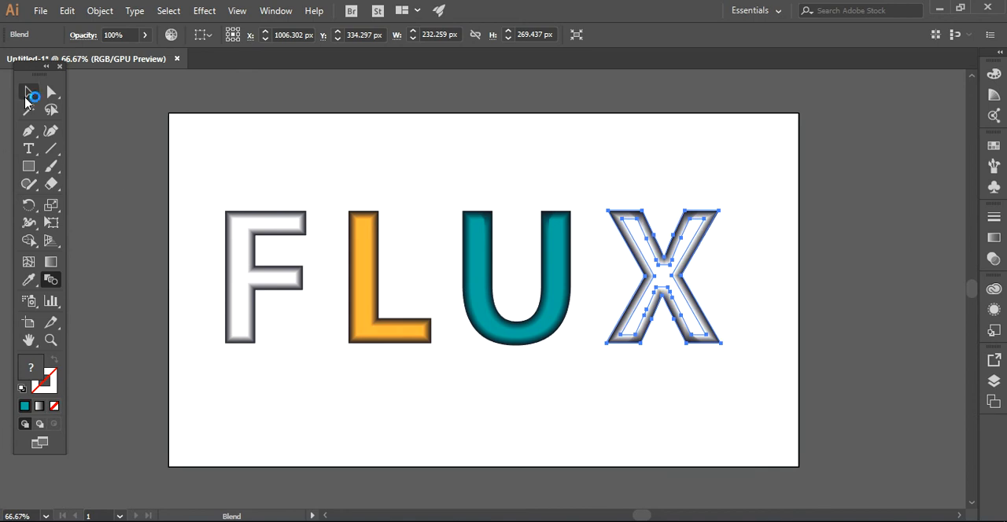
pyautogui.click(29, 92)
pyautogui.click(339, 408)
# - Isolate the X blend, fill its inner path with the purple swatch and exit isolation
pyautogui.click(674, 283)
pyautogui.doubleClick(665, 280)
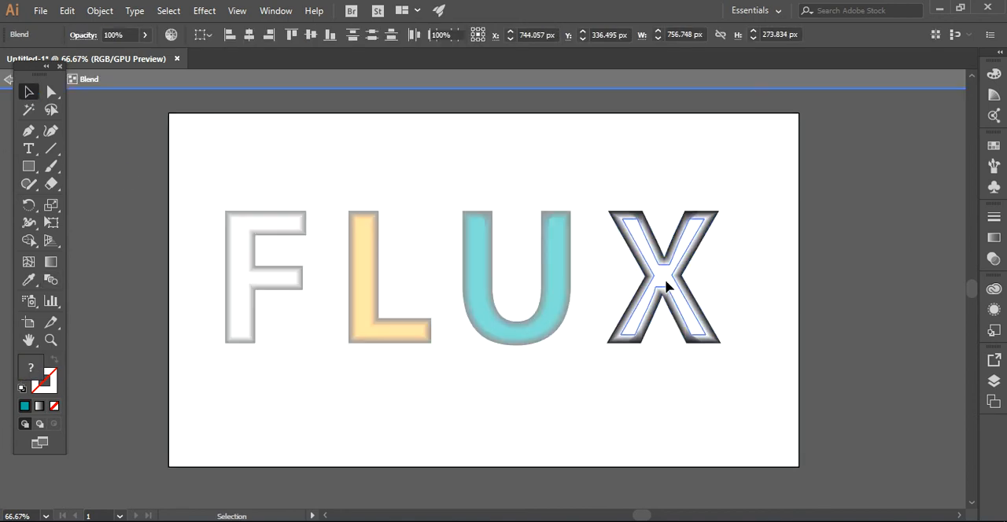
pyautogui.click(90, 37)
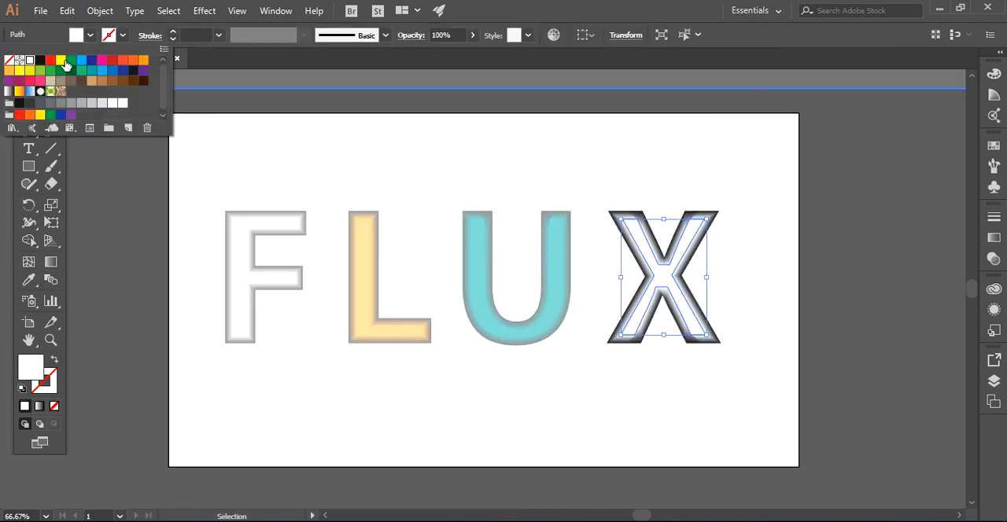
pyautogui.click(8, 80)
pyautogui.click(410, 382)
pyautogui.doubleClick(411, 382)
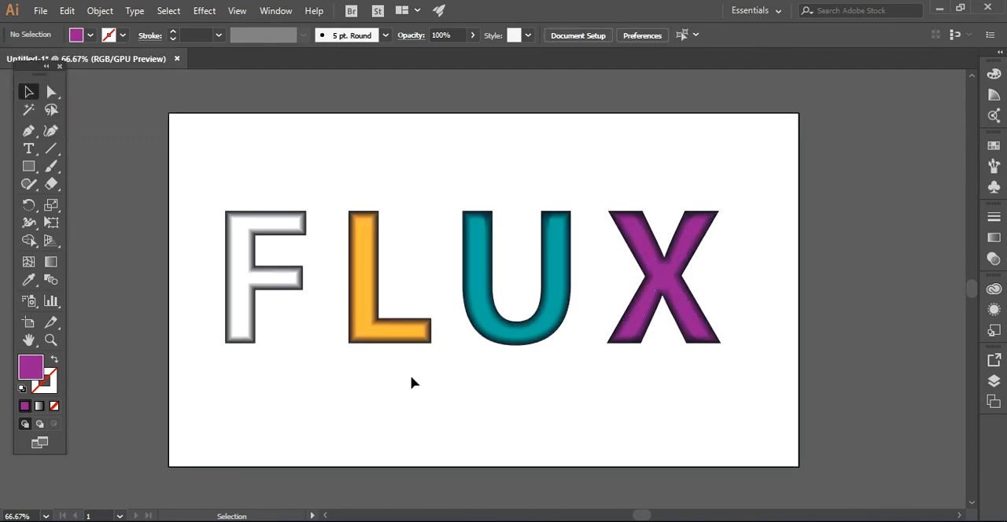